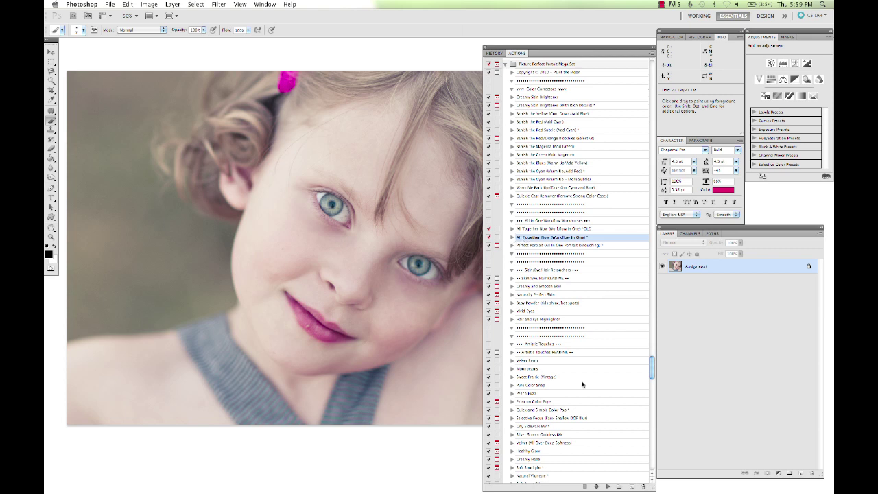
Run the All Together Now (Workflow in One) action on the portrait, accepting the snapshot name Before All Together Now
left_click(609, 487)
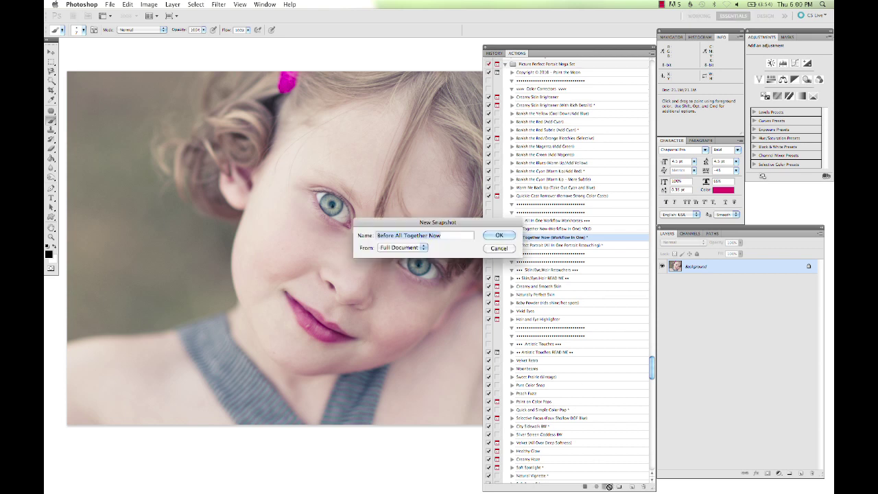
key("Return")
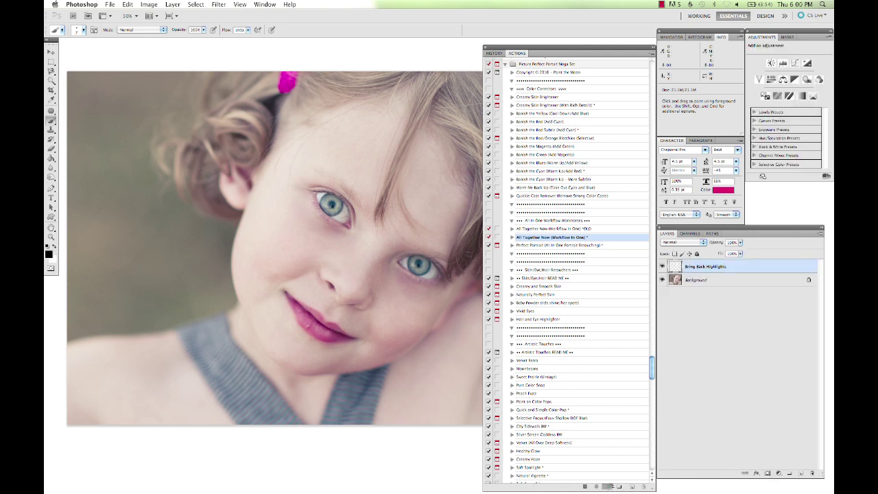
scroll(624, 349, "down", 2)
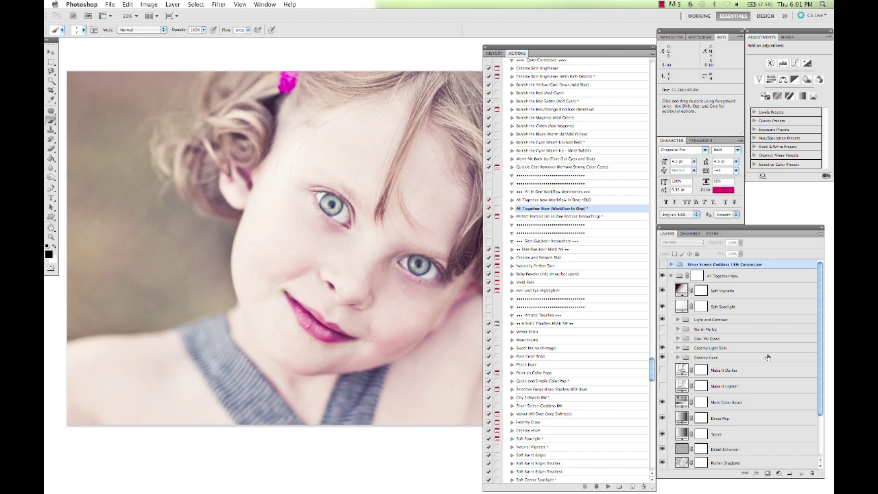
Compare the portrait with and without the All Together Now group and review the layers it contains
left_click(662, 276)
left_click(662, 276)
scroll(734, 301, "down", 2)
scroll(734, 301, "down", 1)
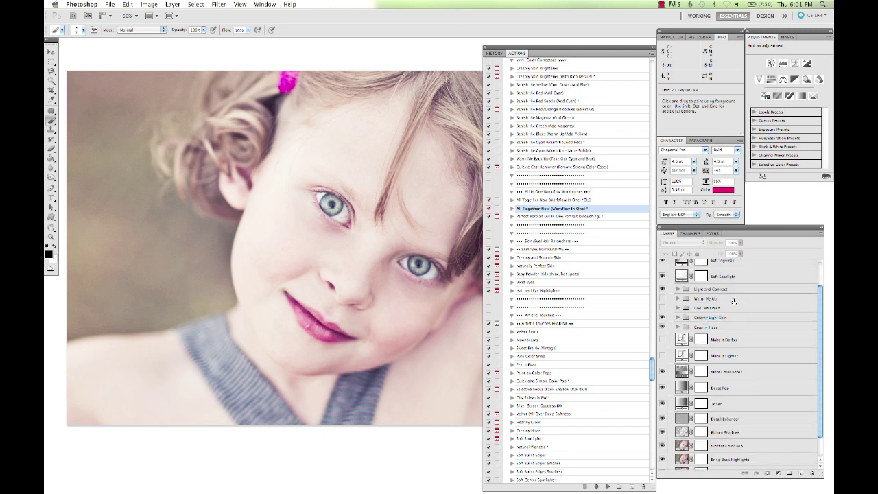
scroll(734, 302, "down", 3)
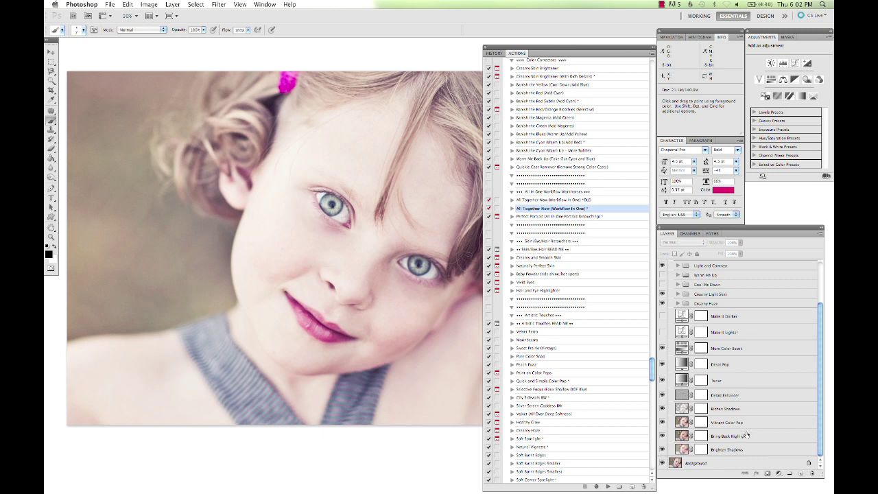
Preview the Vibrant Color Pop layer at 100% opacity and settle on an opacity of 35%
left_click(726, 423)
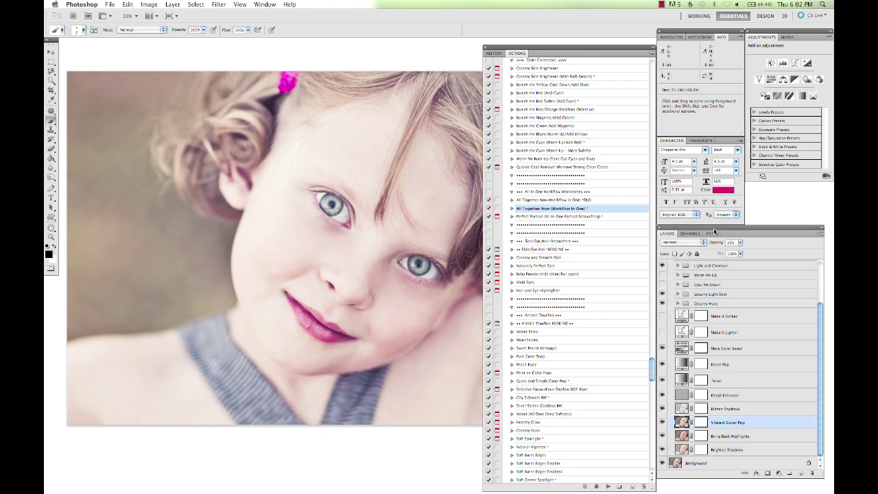
left_click(731, 242)
type("20")
key("Return")
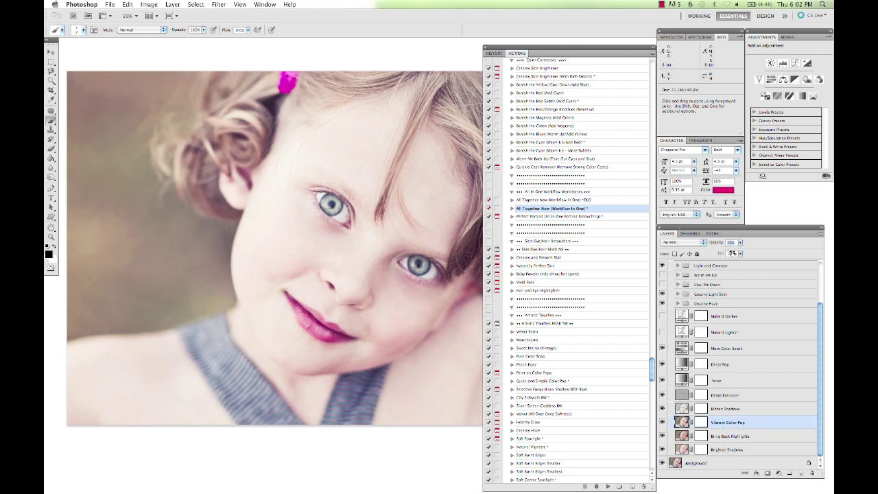
type("100")
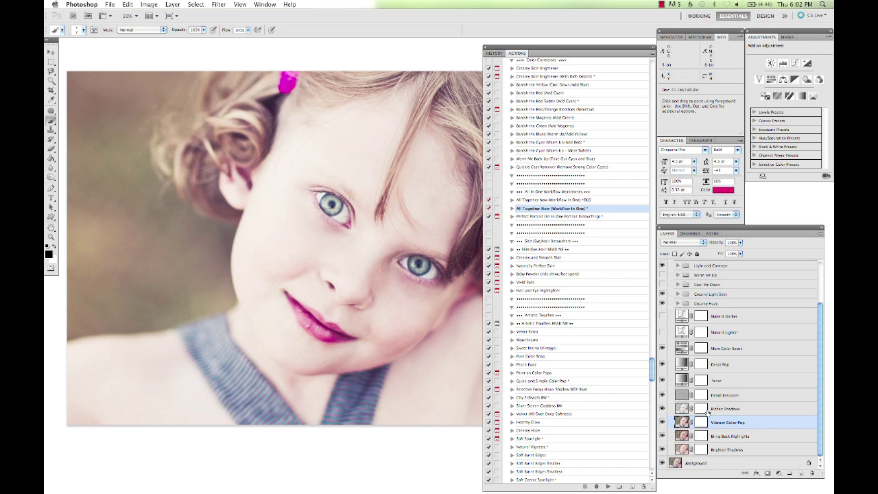
left_click_drag(717, 246, 696, 250)
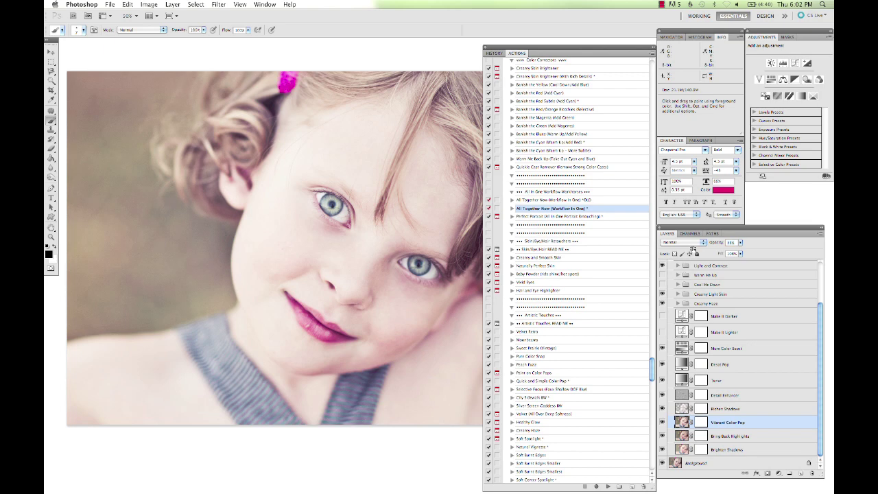
Show the Silver Screen Goddess BW Conversion group and move the Actions panel clear of the photo
scroll(704, 348, "up", 3)
mouse_move(822, 306)
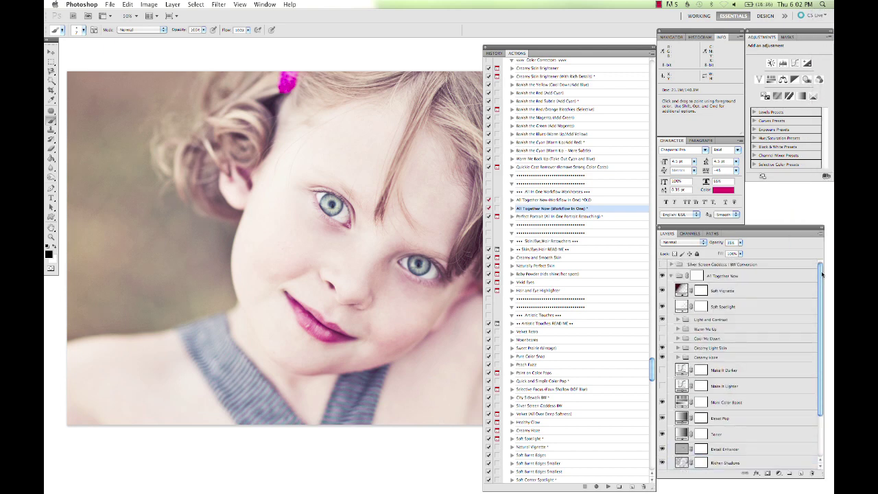
scroll(593, 260, "up", 5)
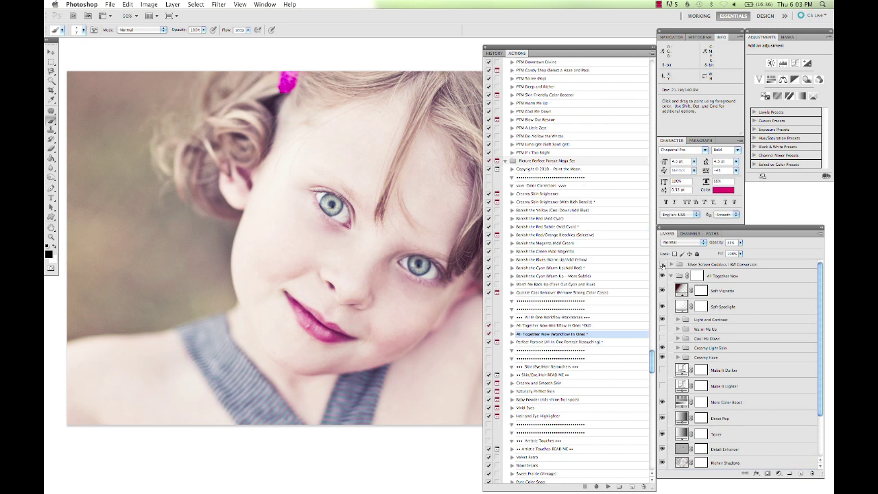
left_click(713, 267)
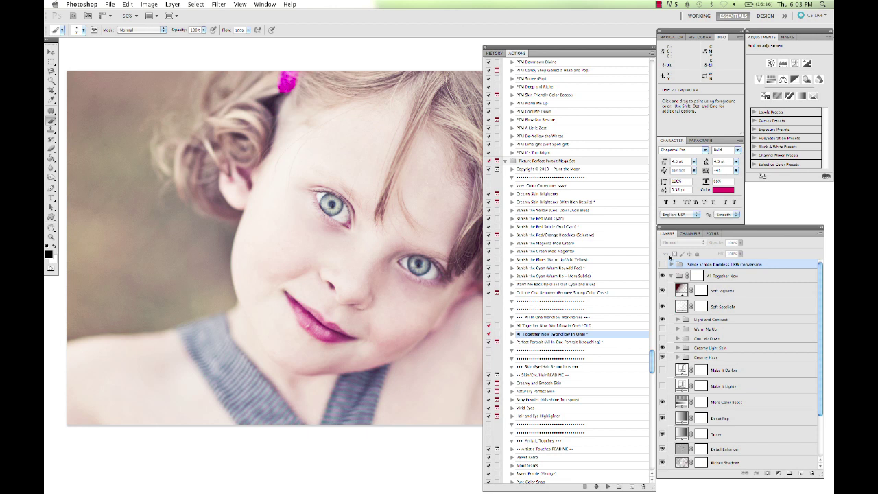
left_click(662, 265)
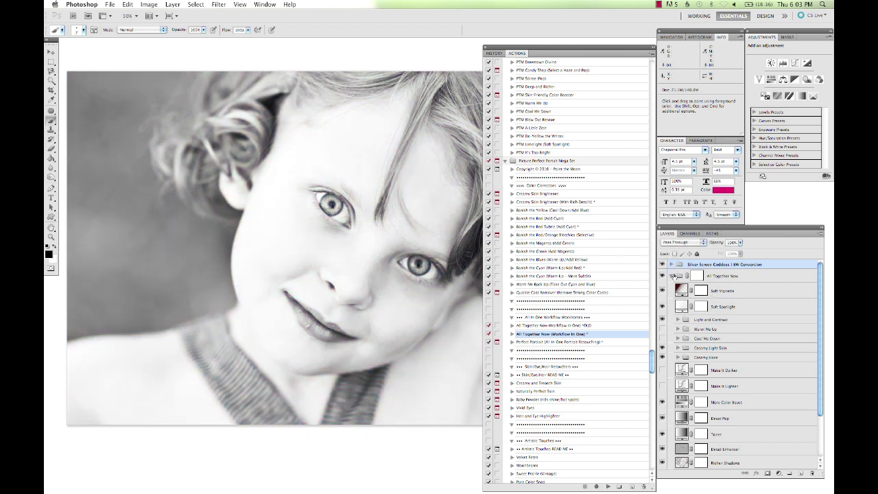
left_click_drag(509, 47, 553, 38)
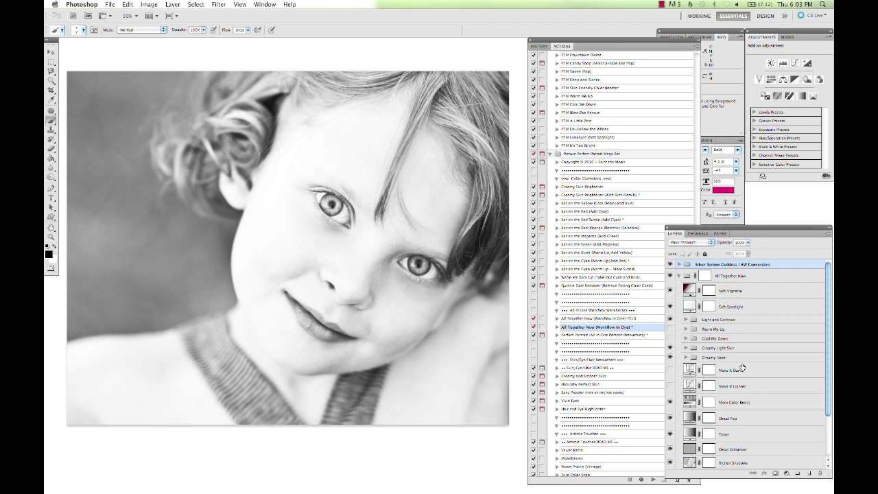
Examine the contents of the Creamy Light Skin, Cool Me Down, and Light and Contrast groups and the remaining layers
left_click(687, 348)
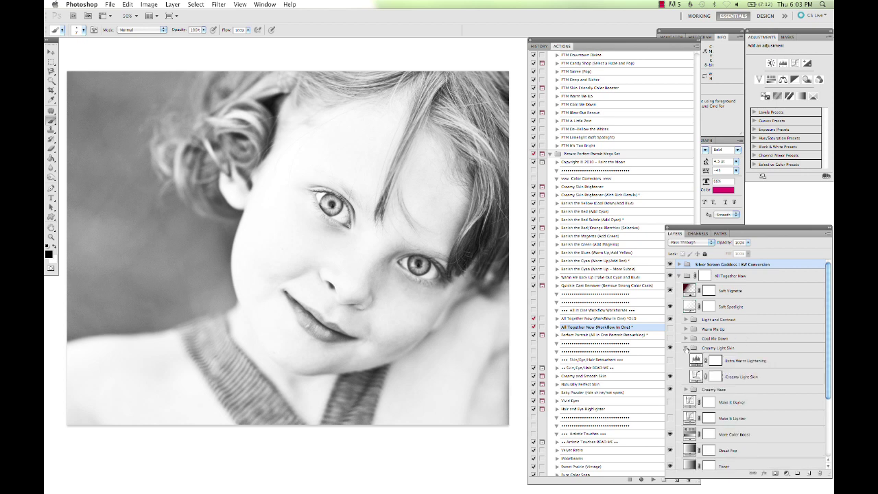
left_click(686, 349)
left_click(686, 339)
left_click(686, 339)
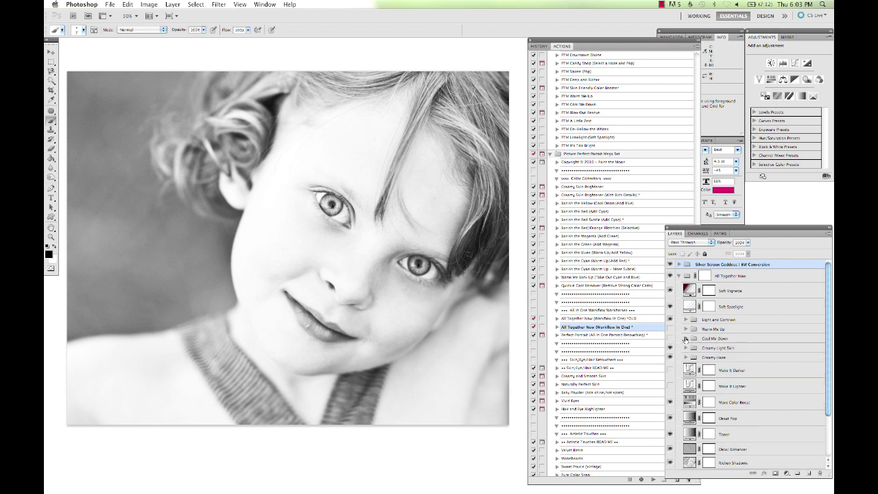
left_click(686, 319)
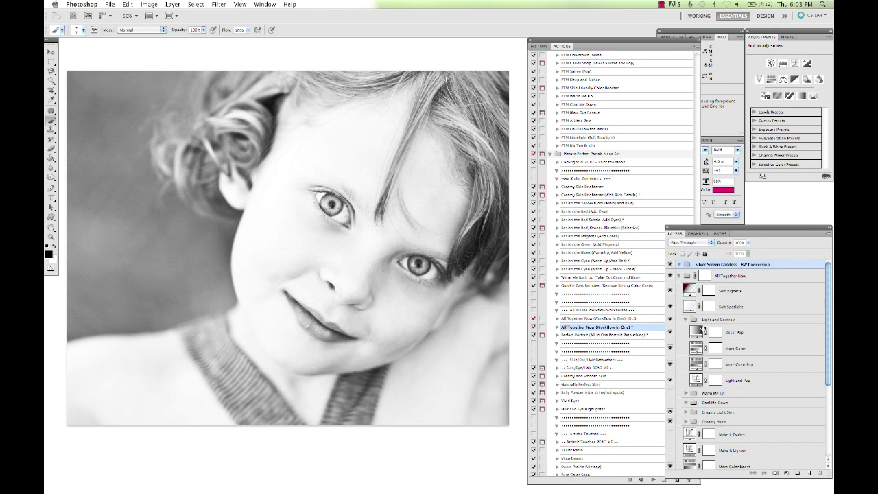
left_click(685, 320)
scroll(728, 344, "down", 3)
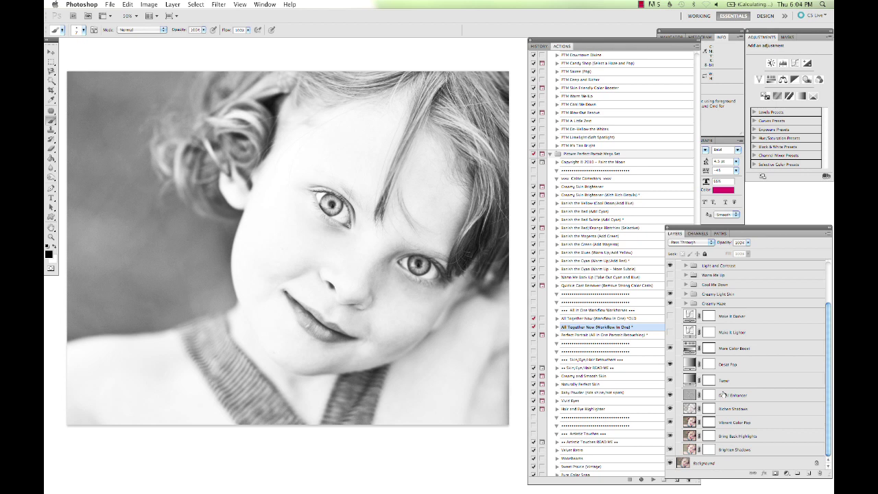
scroll(734, 347, "up", 3)
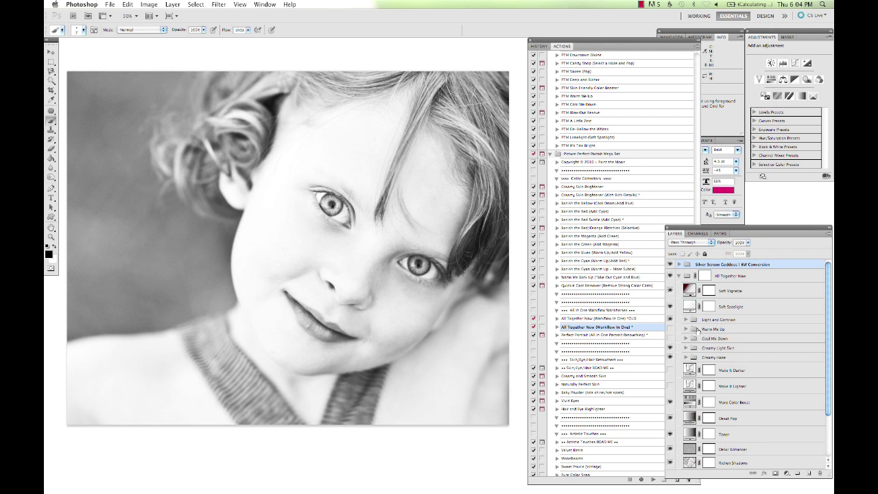
Collapse the All Together Now group and hide the Silver Screen Goddess BW Conversion group
left_click(679, 276)
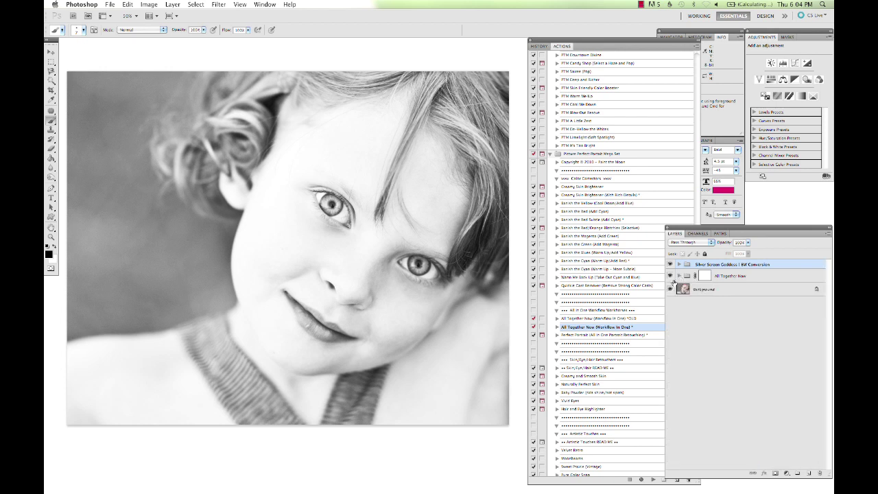
left_click(670, 264)
Compare the color portrait before and after the All Together Now edits, leaving the group visible and collapsed
left_click(670, 276)
left_click(670, 276)
left_click(670, 276)
left_click(678, 275)
left_click(679, 276)
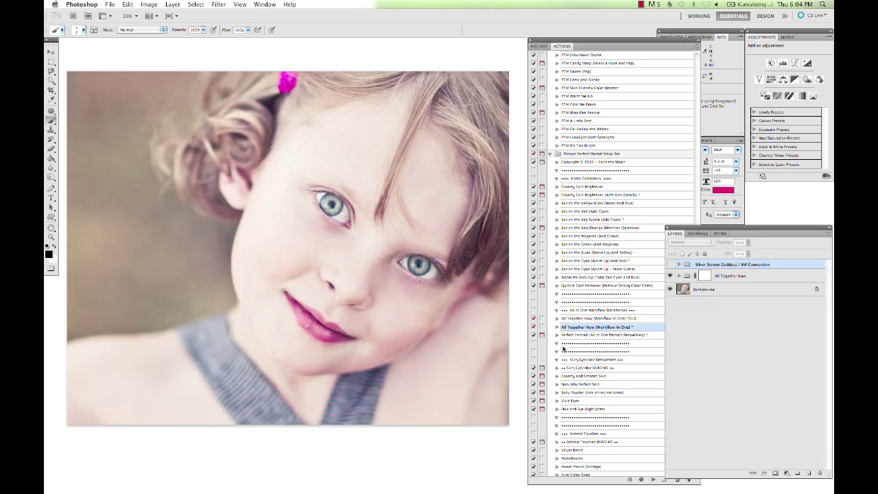